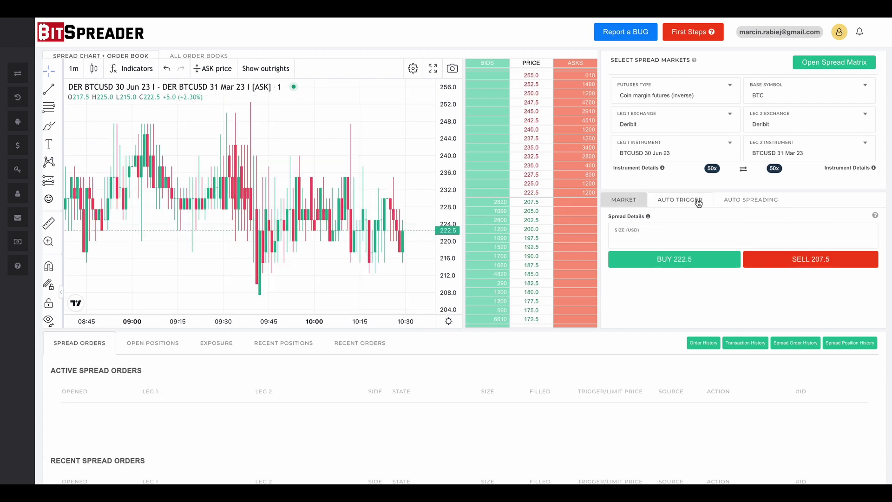
Switch to auto-spreading and enter spread limit price 205 with size 100 USD
{"action": "left_click", "coordinate": [741, 204]}
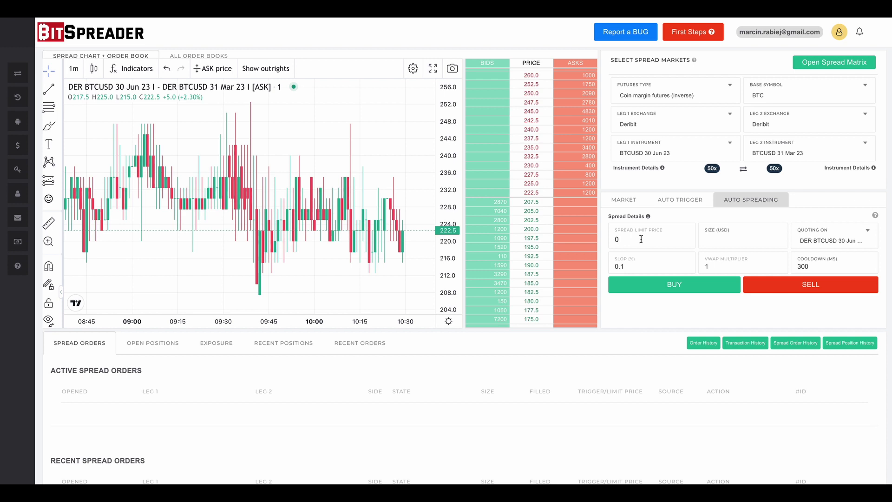
{"action": "double_click", "coordinate": [641, 239]}
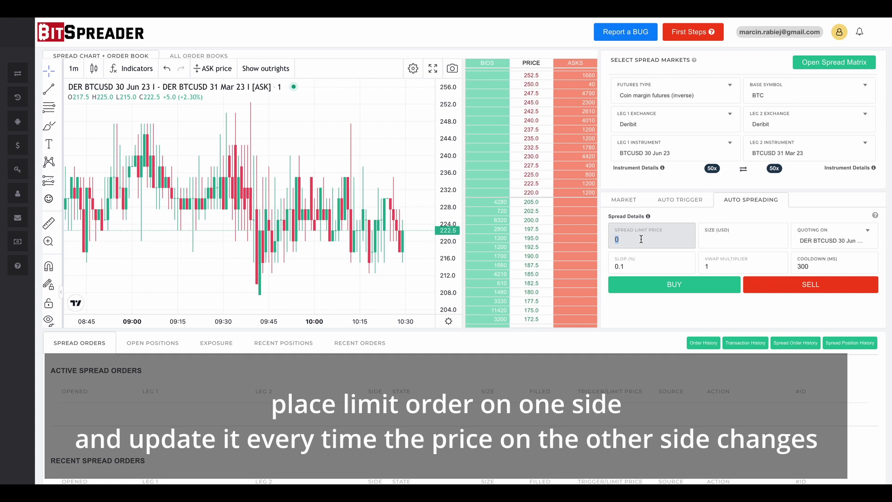
{"action": "type", "text": "20"}
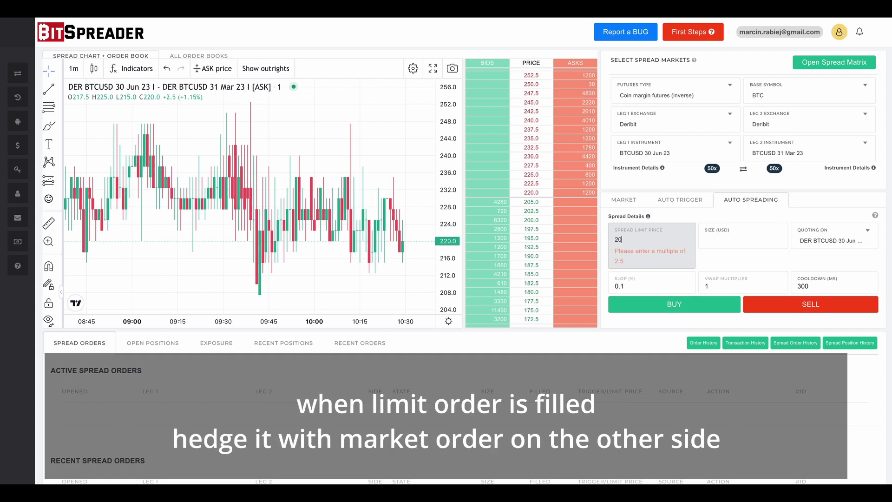
{"action": "type", "text": "5"}
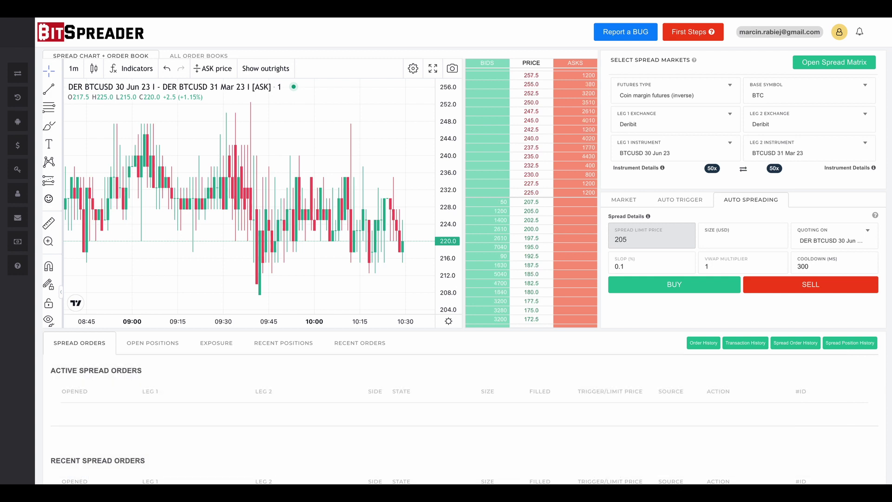
{"action": "left_click", "coordinate": [728, 238]}
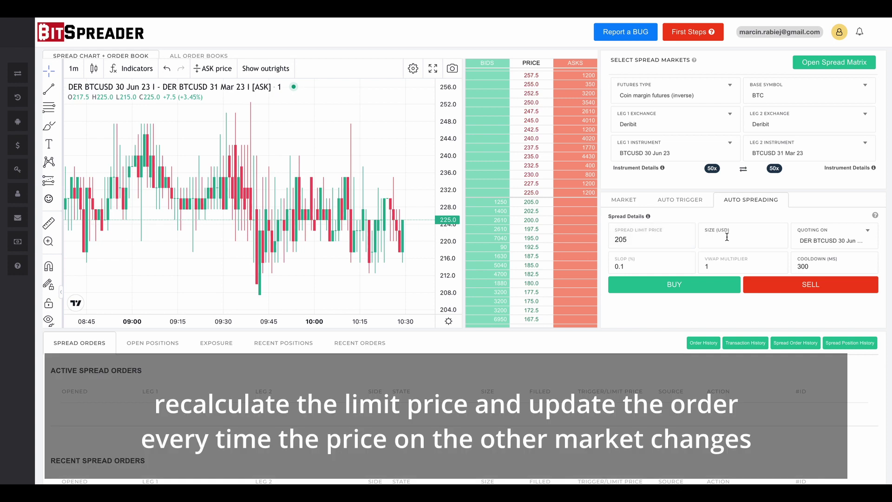
{"action": "type", "text": "10"}
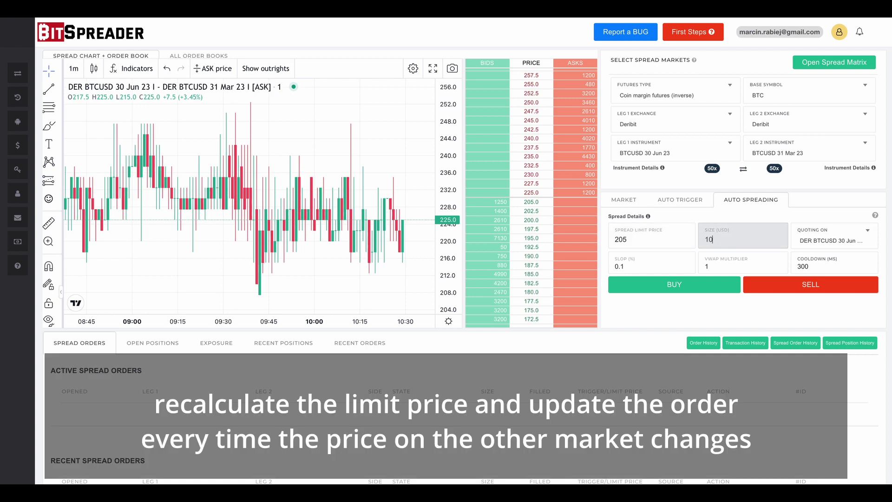
{"action": "type", "text": "0"}
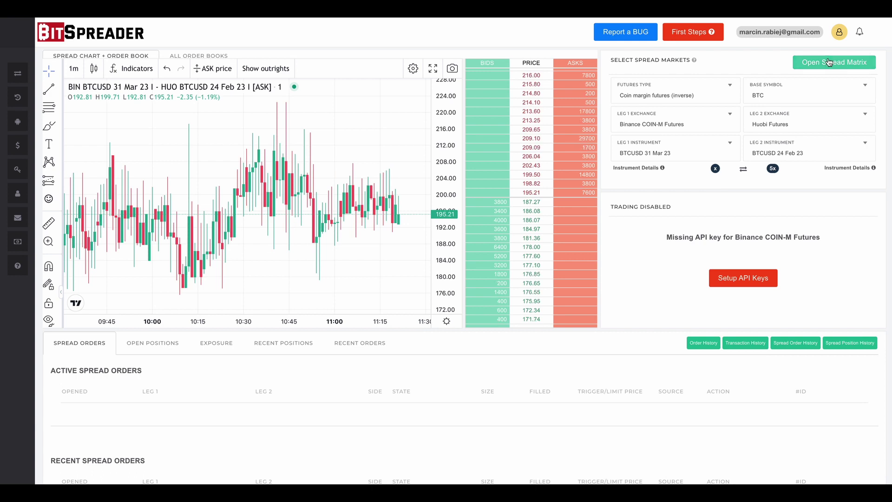
Open the spread matrix and set Exchange 1 to Deribit
{"action": "left_click", "coordinate": [830, 62]}
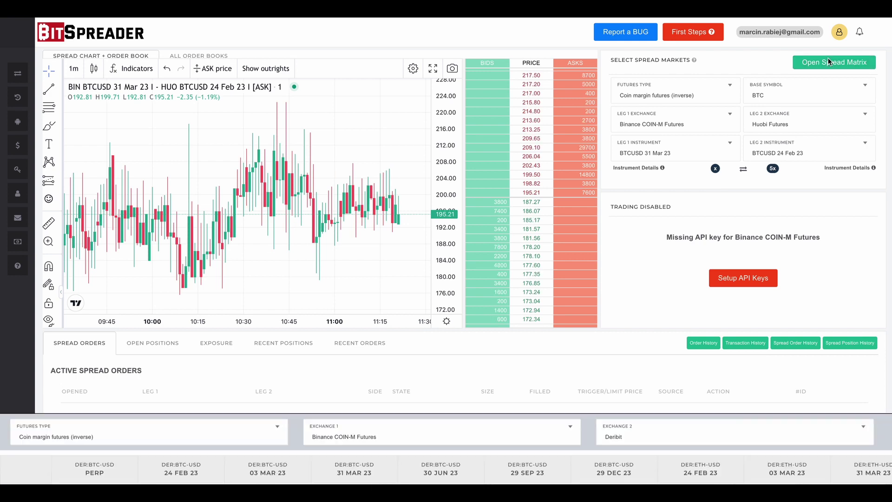
{"action": "left_click", "coordinate": [371, 91]}
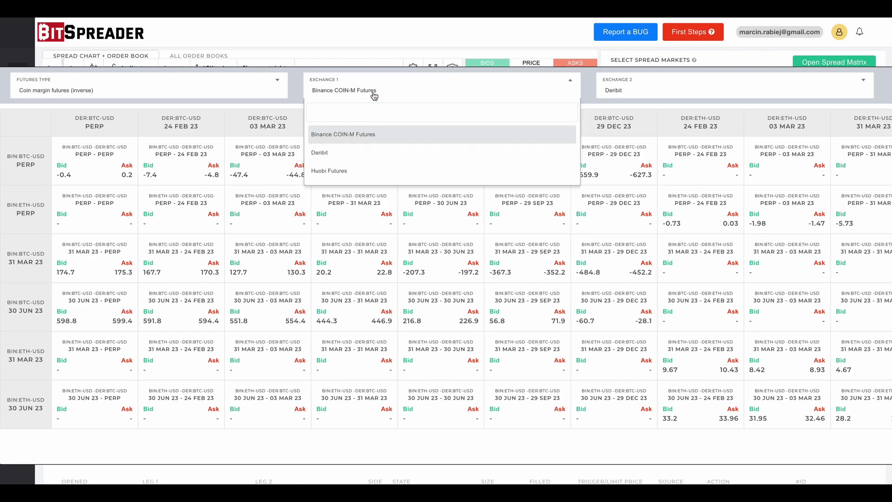
{"action": "left_click", "coordinate": [344, 152]}
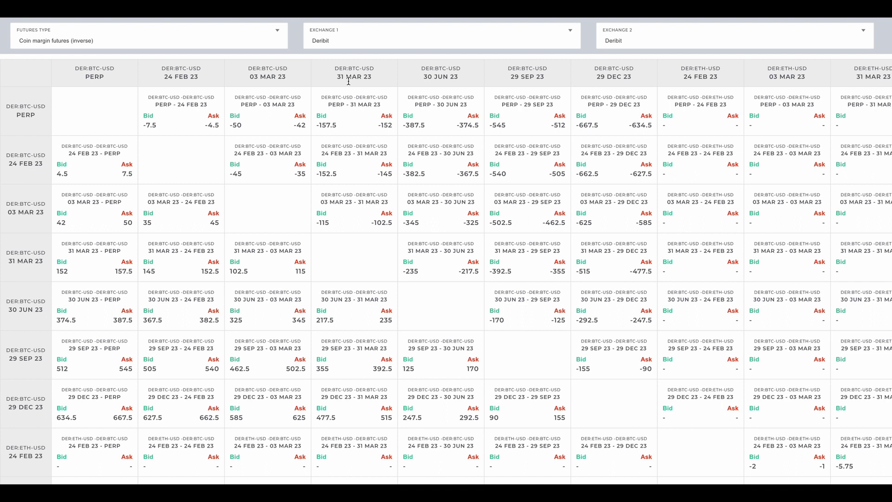
Load the 30 Jun 23 / 31 Mar 23 spread in auto-spreading, quoting on DER BTCUSD 30 Jun 23
{"action": "left_click", "coordinate": [357, 312]}
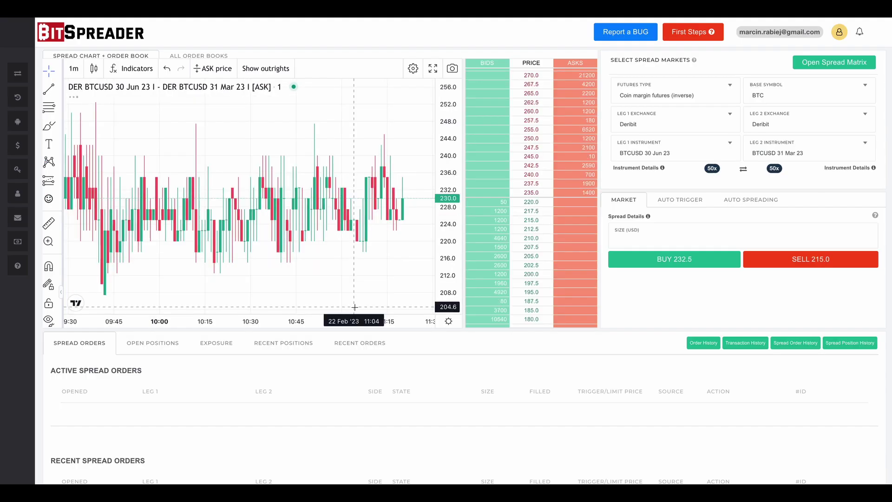
{"action": "left_click", "coordinate": [754, 205]}
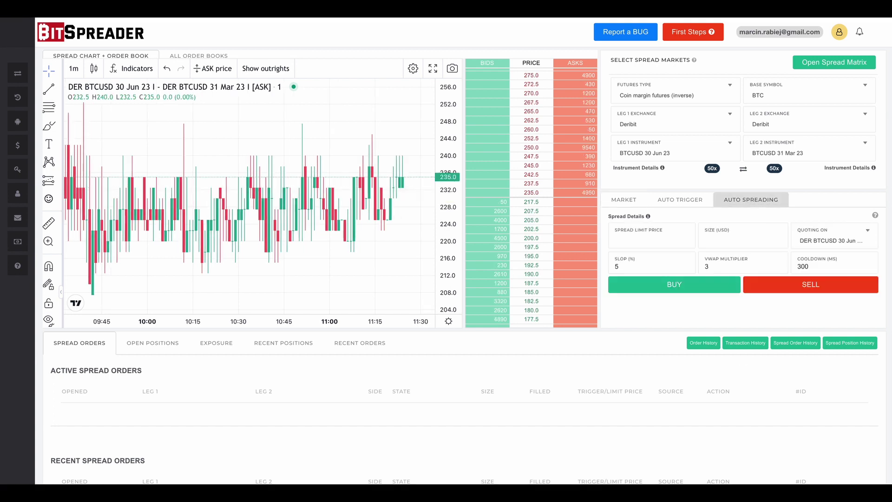
{"action": "left_click", "coordinate": [866, 237]}
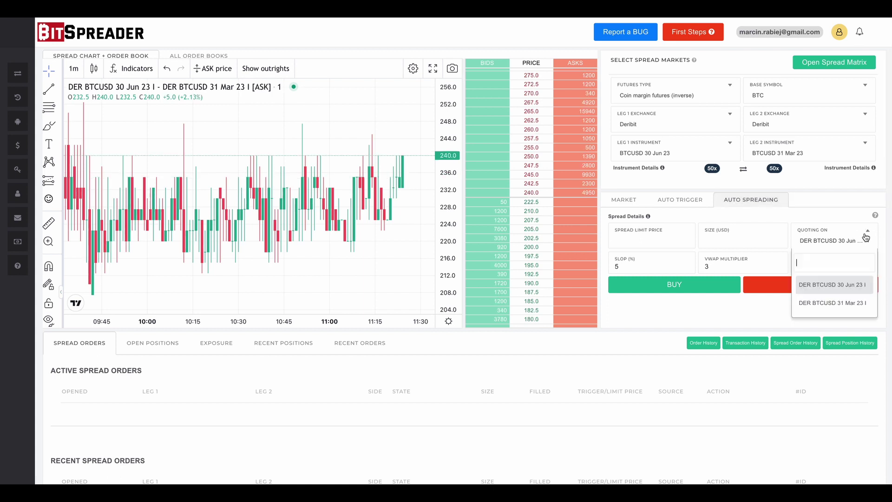
{"action": "left_click", "coordinate": [835, 286]}
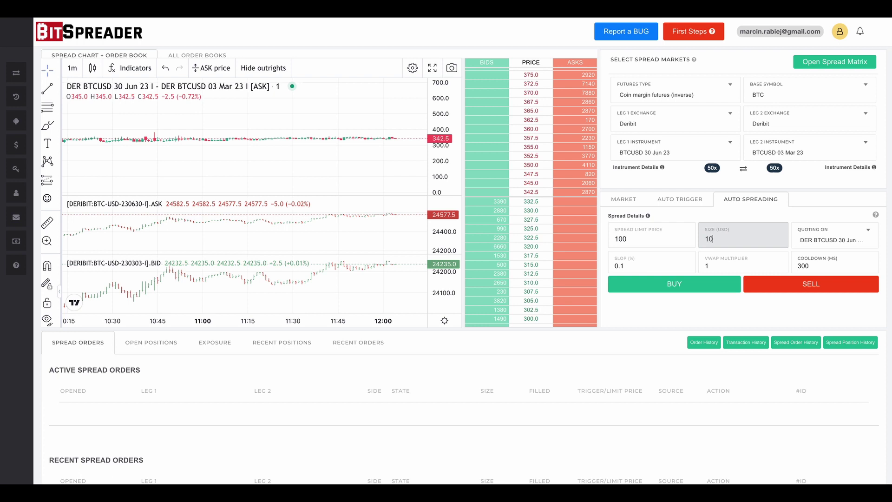
{"action": "type", "text": "0"}
Enter a size of 100 and submit the auto-spreading buy at limit 100
{"action": "left_click", "coordinate": [641, 284]}
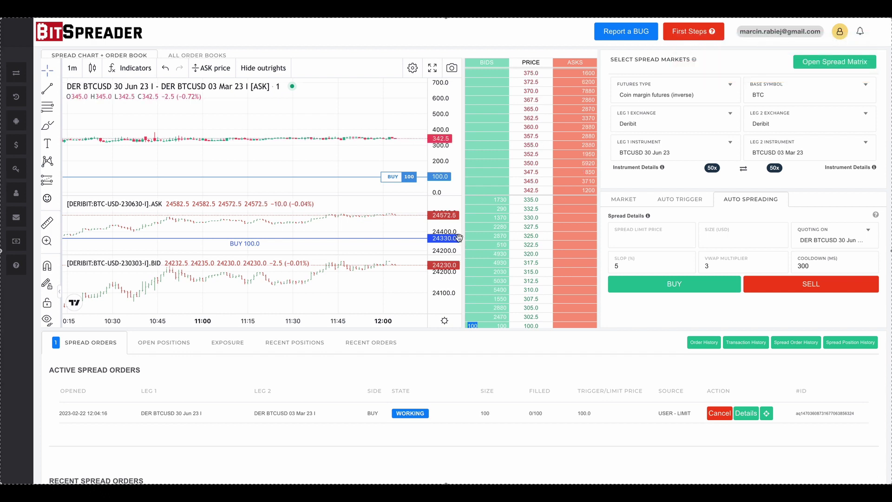
Submit an auto-spreading buy at spread limit 340 with size 100
{"action": "type", "text": "340"}
{"action": "key", "text": "Tab"}
{"action": "type", "text": "100"}
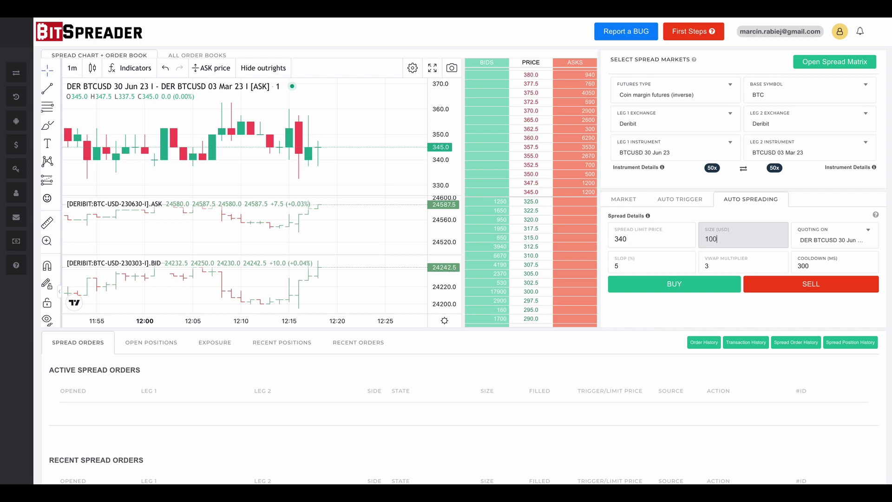
{"action": "left_click", "coordinate": [676, 287]}
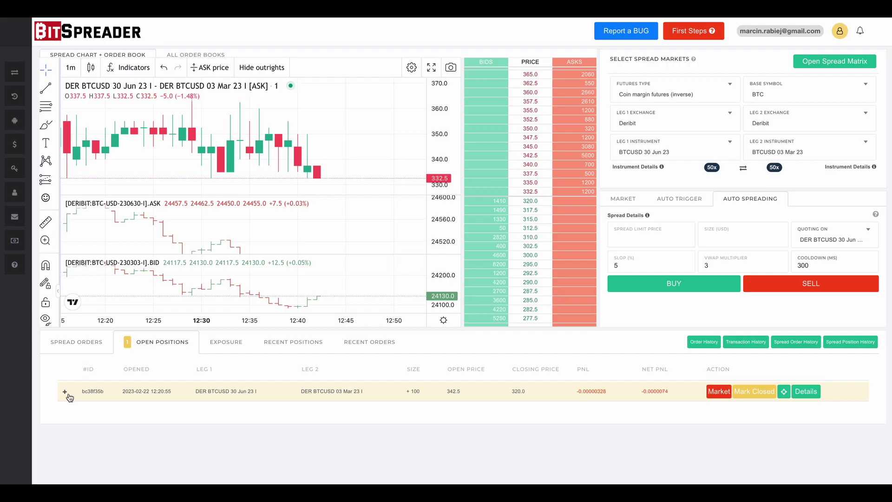
Expand the open spread position to show +100 June and −100 March legs
{"action": "left_click", "coordinate": [65, 391]}
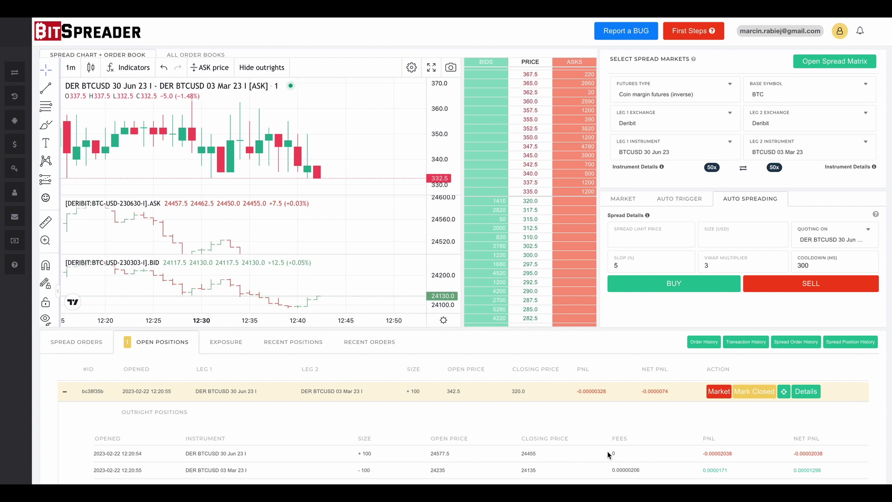